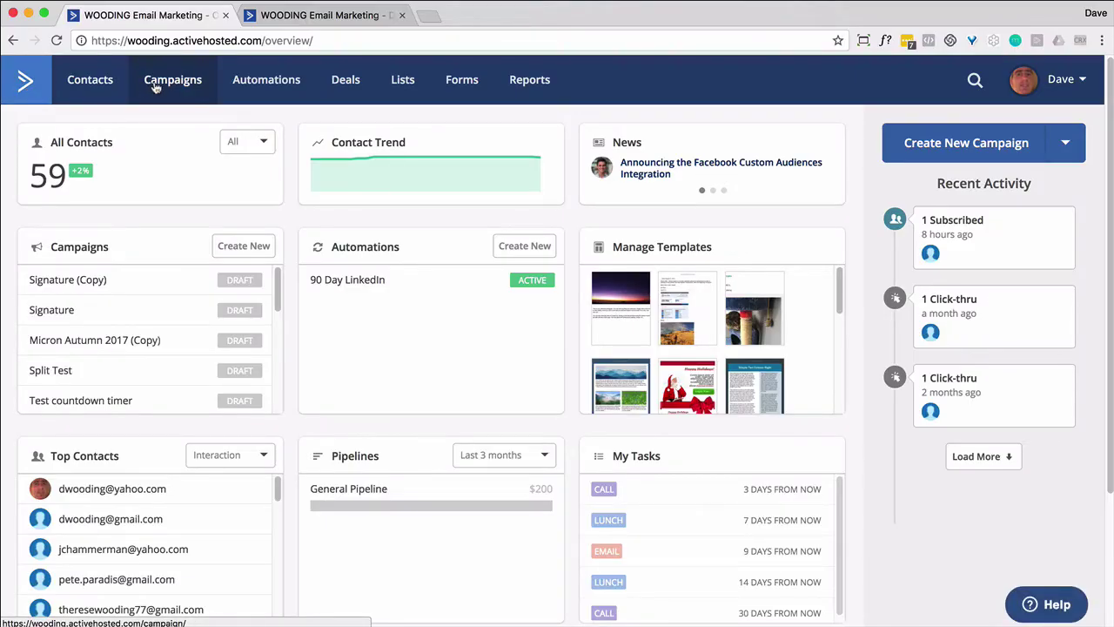
Open the campaigns' message variables form and enter "Testing" as the personalization name.
left_click(155, 87)
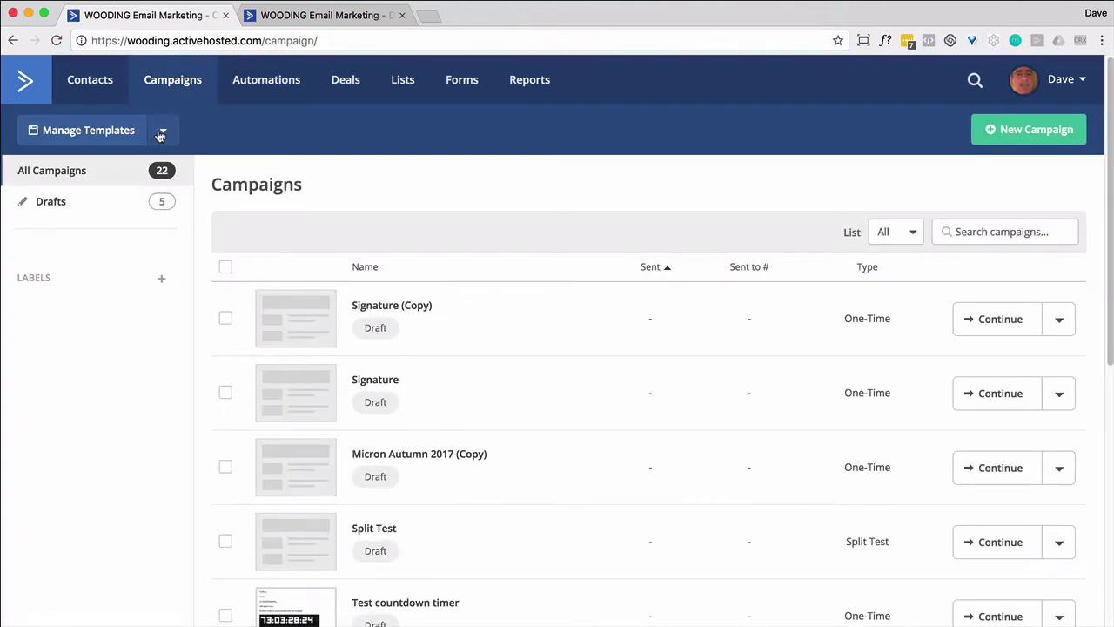
left_click(160, 132)
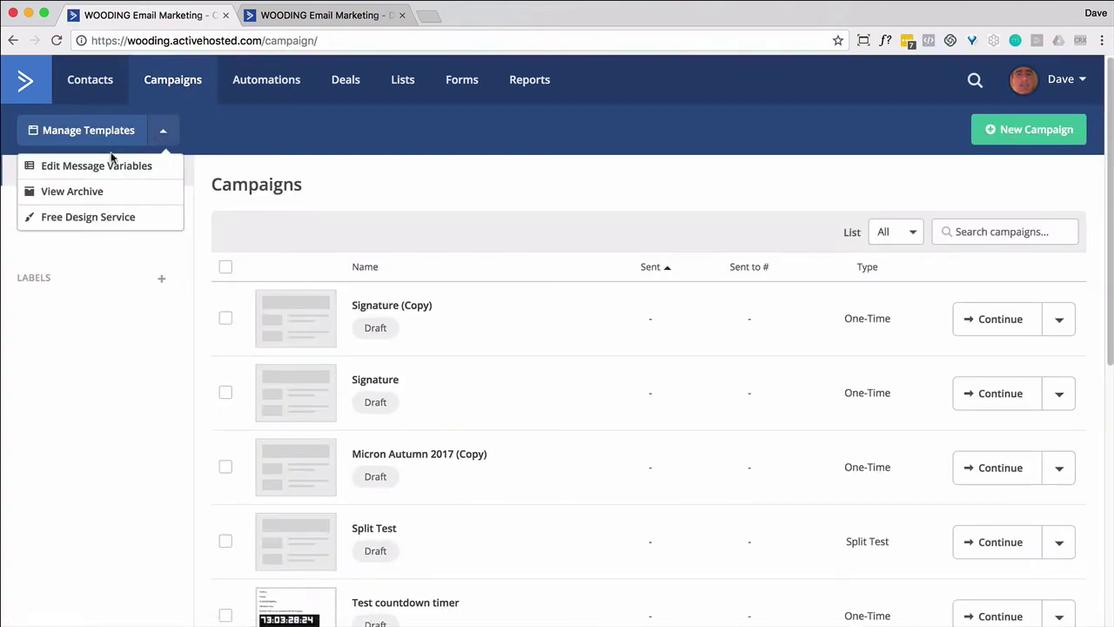
left_click(96, 166)
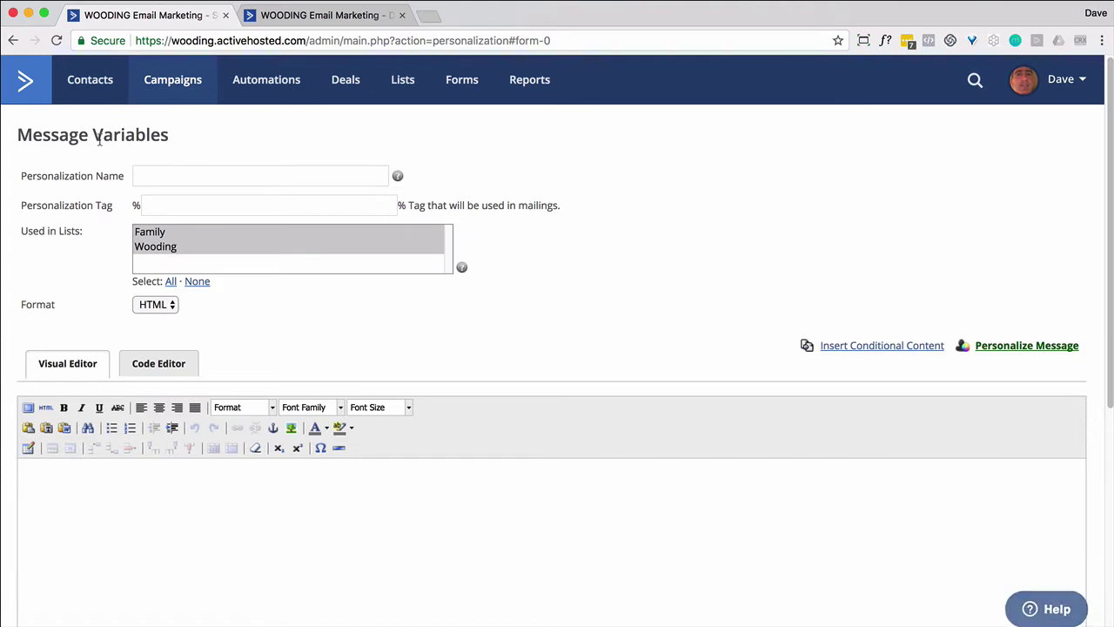
left_click(154, 169)
type("Testing")
mouse_move(398, 173)
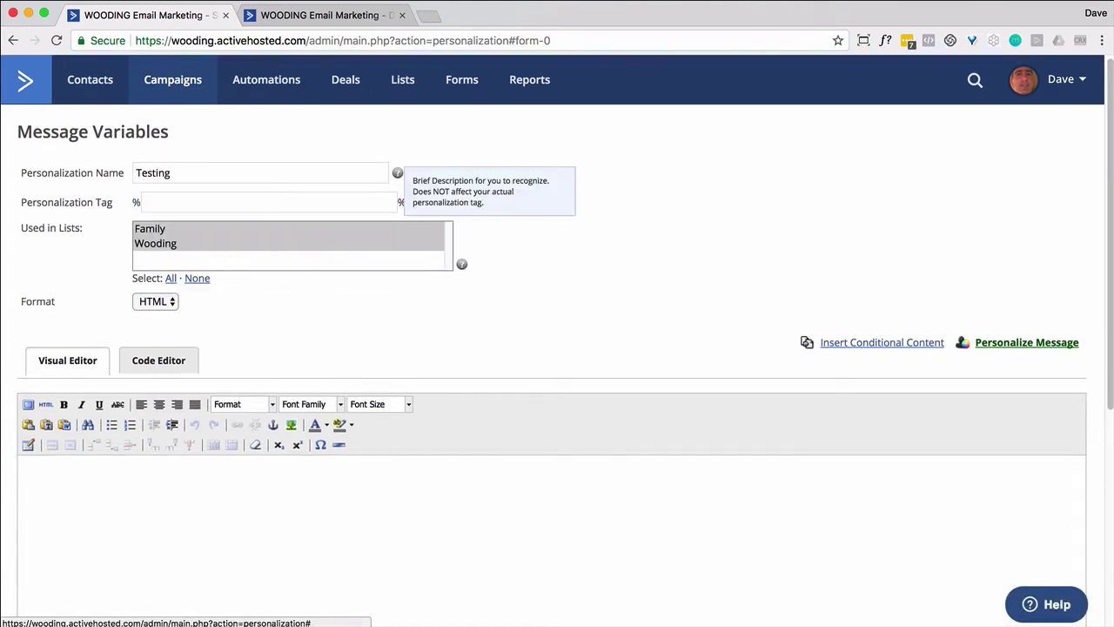
Set the personalization tag of the message variable to "test_content".
left_click(162, 206)
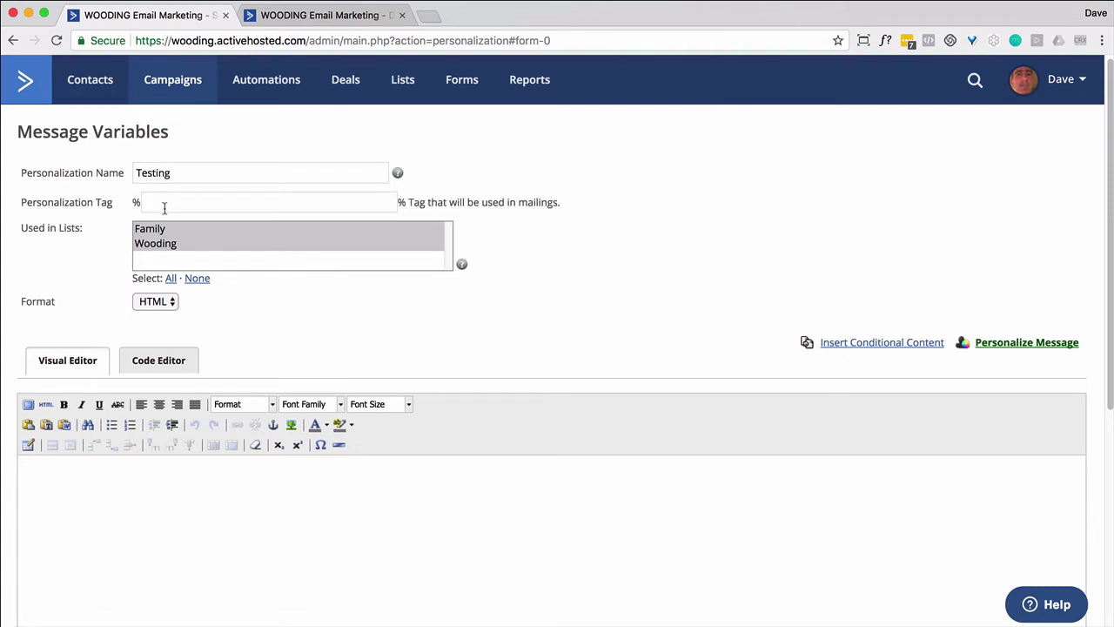
type("testin")
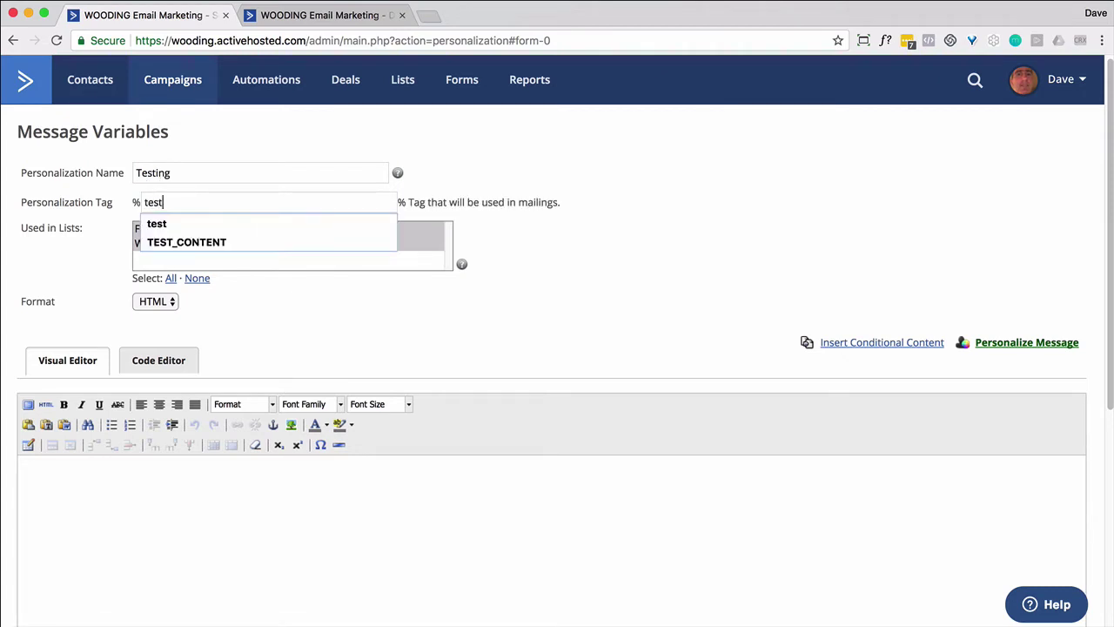
key("BackSpace")
key("BackSpace")
type("_content")
key("Tab")
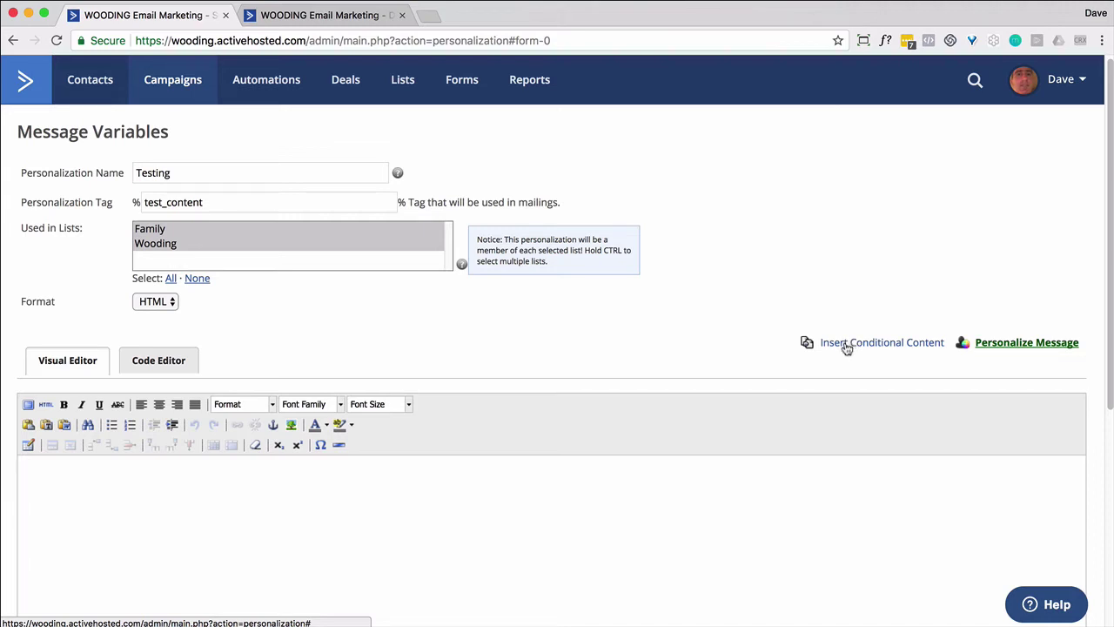
Start a conditional content block in the message body with the condition Tag Exists "Micron".
left_click(167, 479)
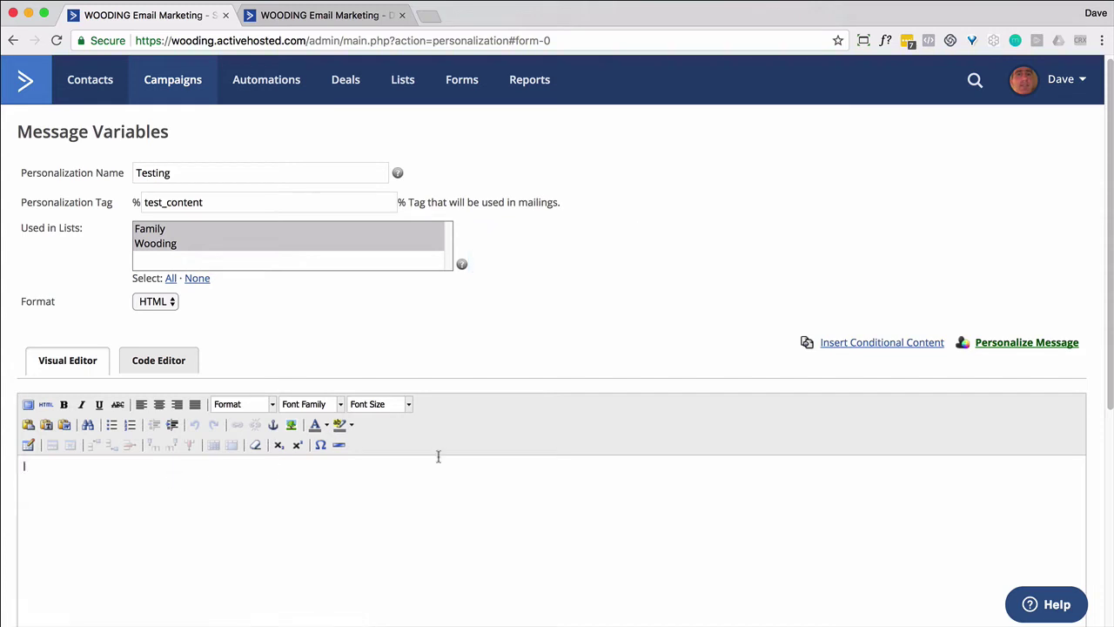
left_click(895, 347)
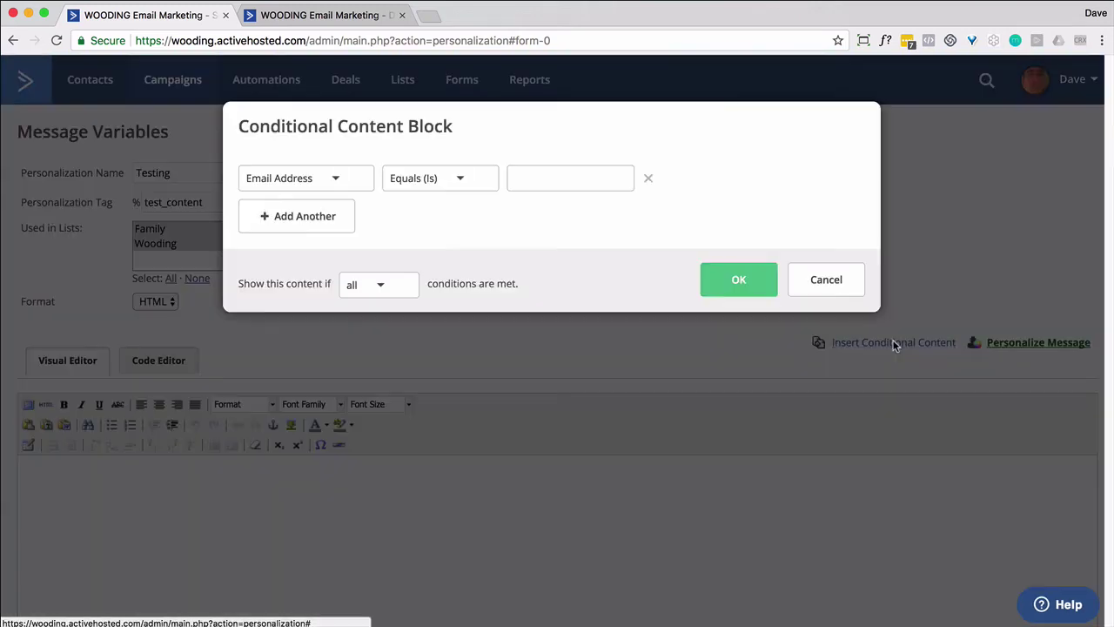
left_click(339, 180)
scroll(290, 324, "down", 1)
left_click(283, 300)
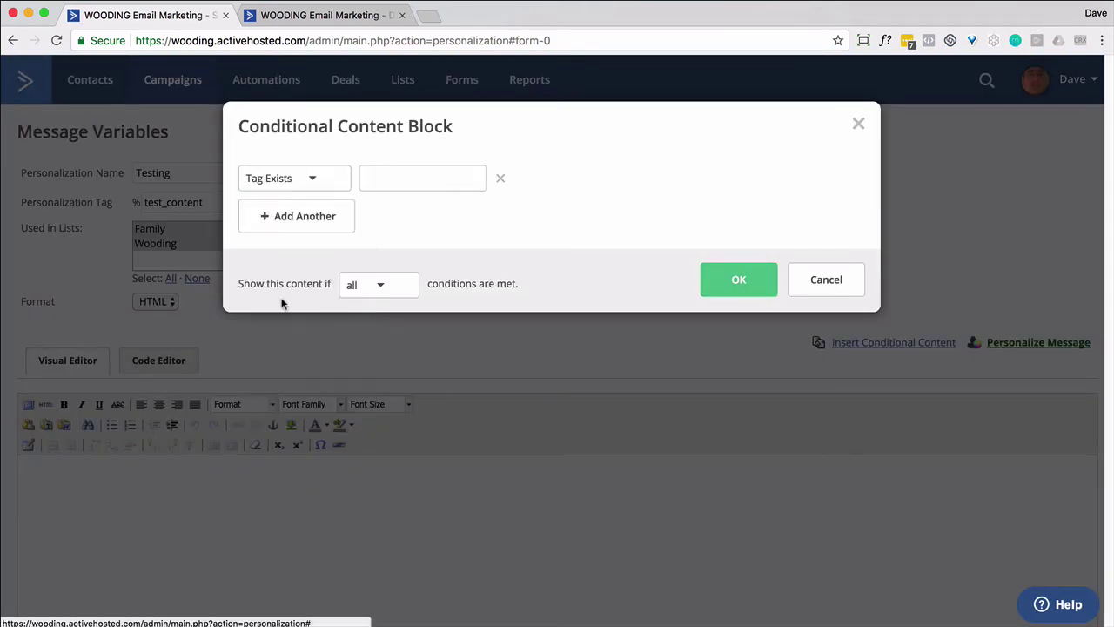
left_click(390, 182)
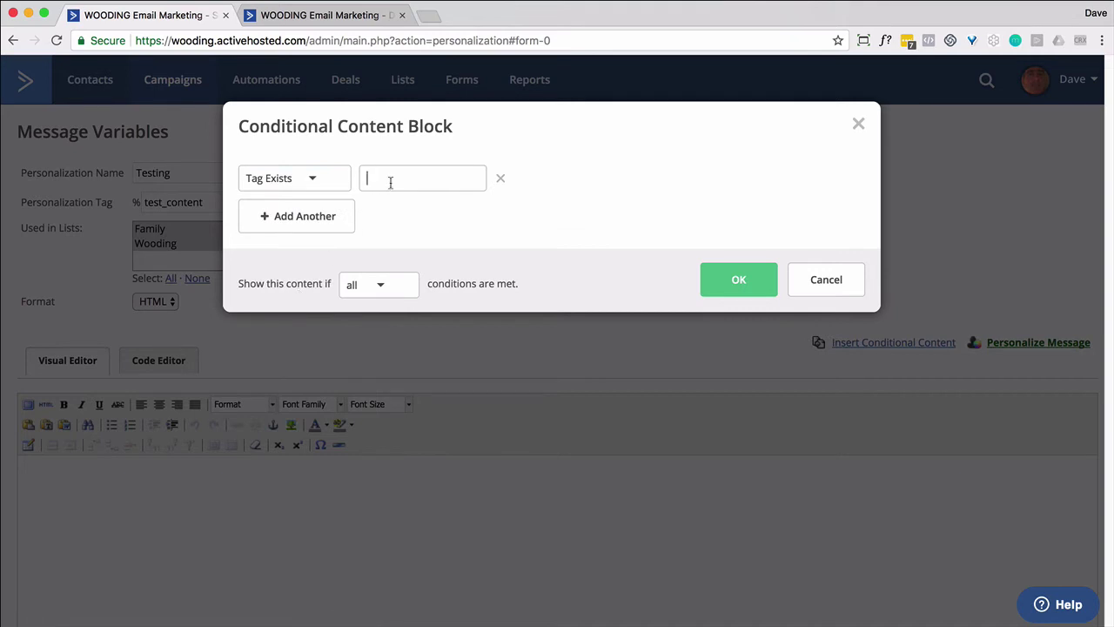
type("Micron")
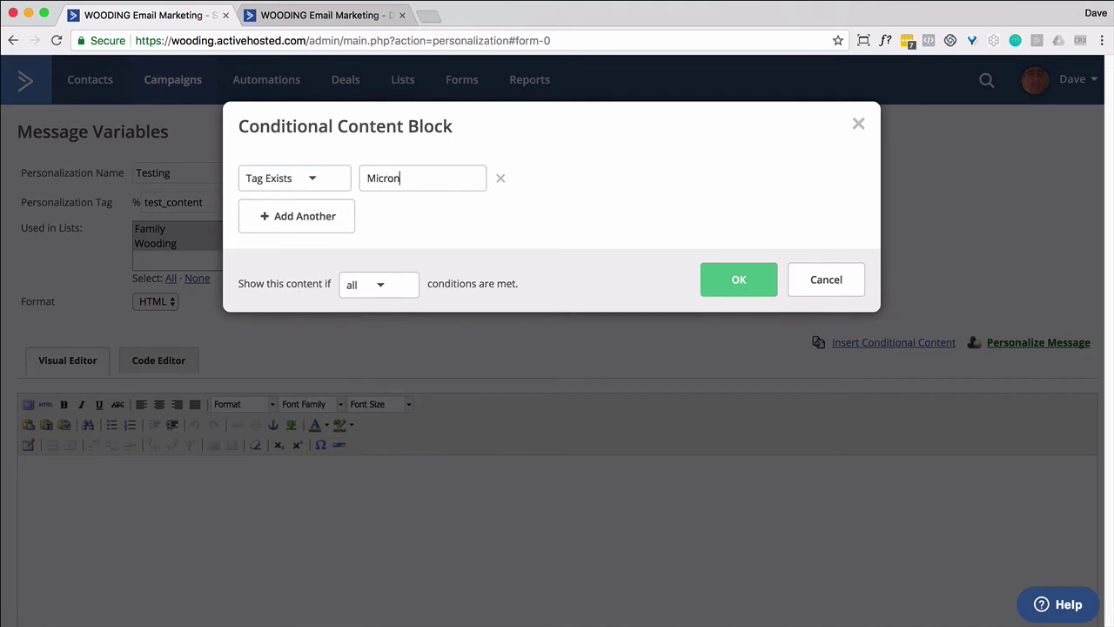
Add a second condition, Tag Exists "Family", to the conditional content block.
left_click(322, 220)
left_click(333, 209)
left_click(296, 370)
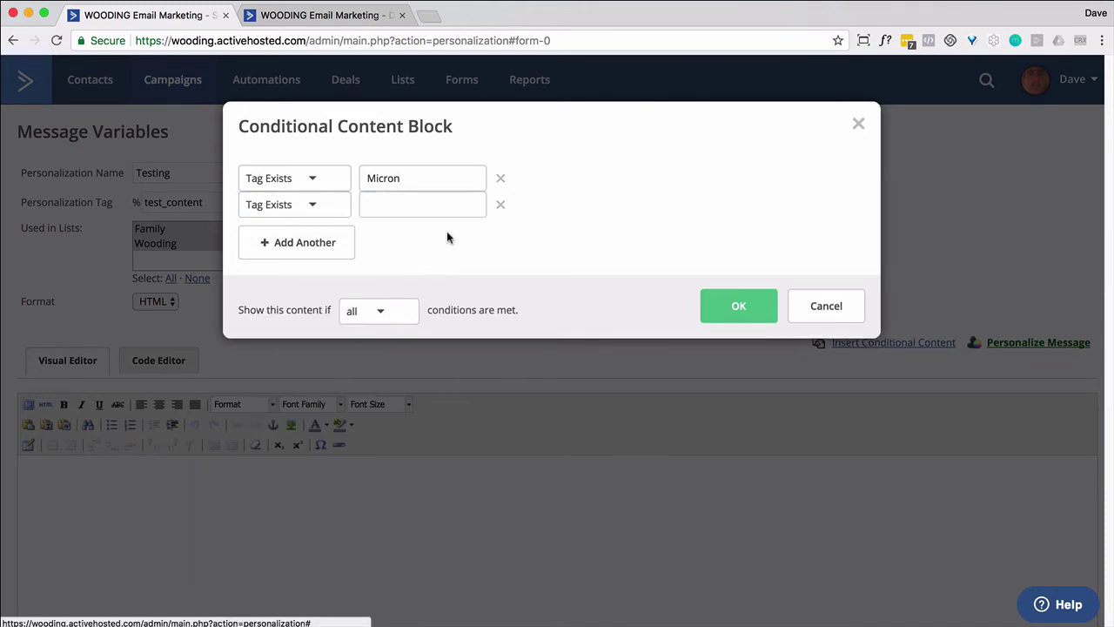
left_click(424, 202)
type("Family")
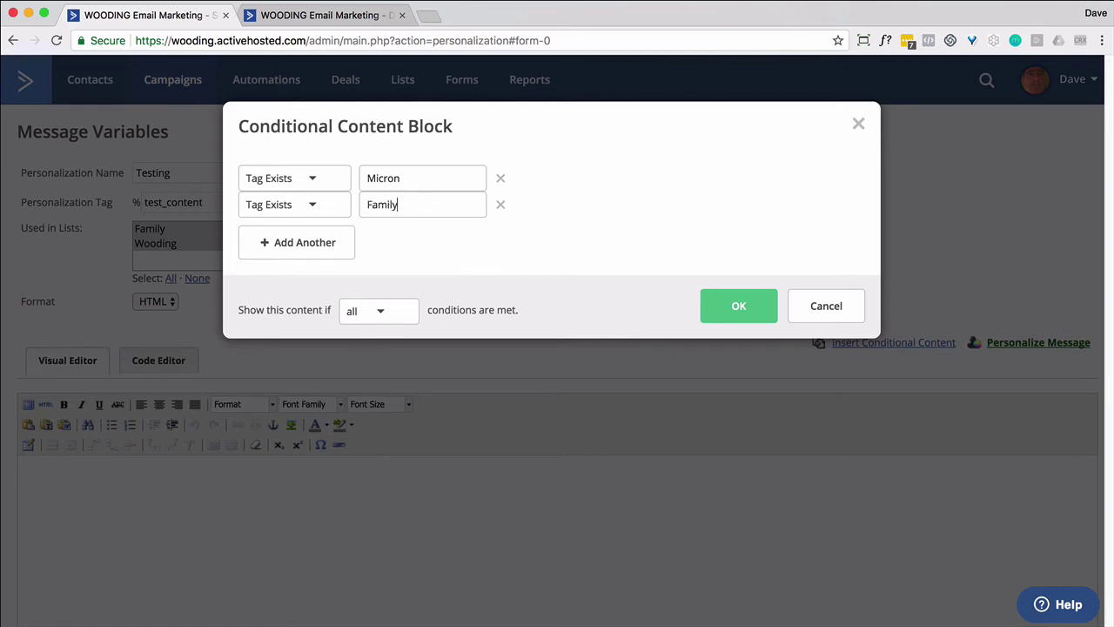
Set the content to show if any condition is met and insert the conditional block.
left_click(390, 316)
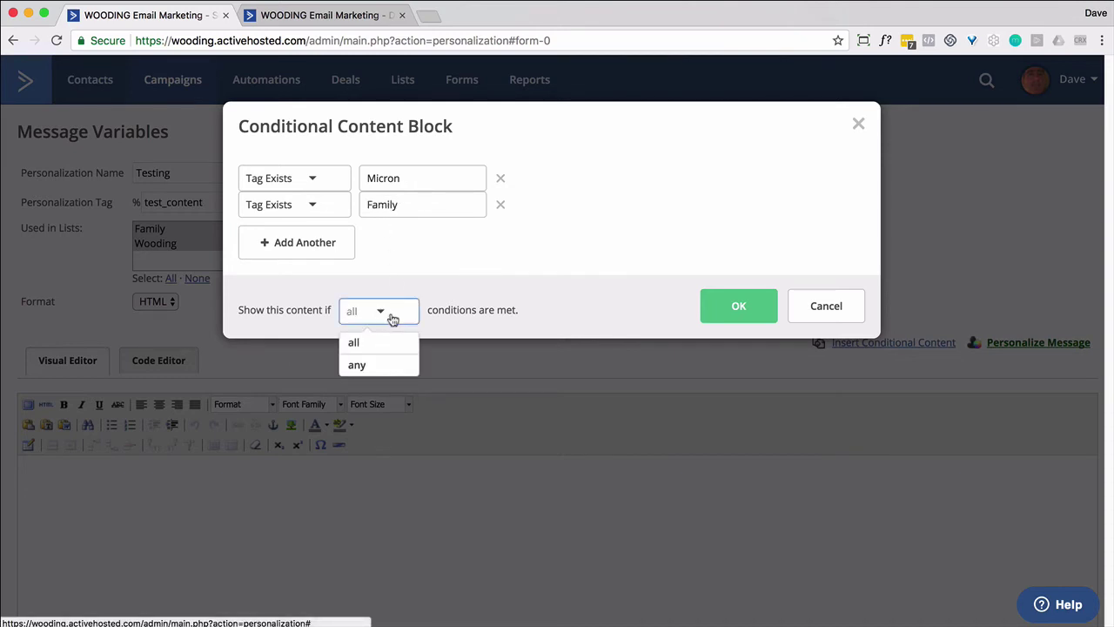
left_click(359, 365)
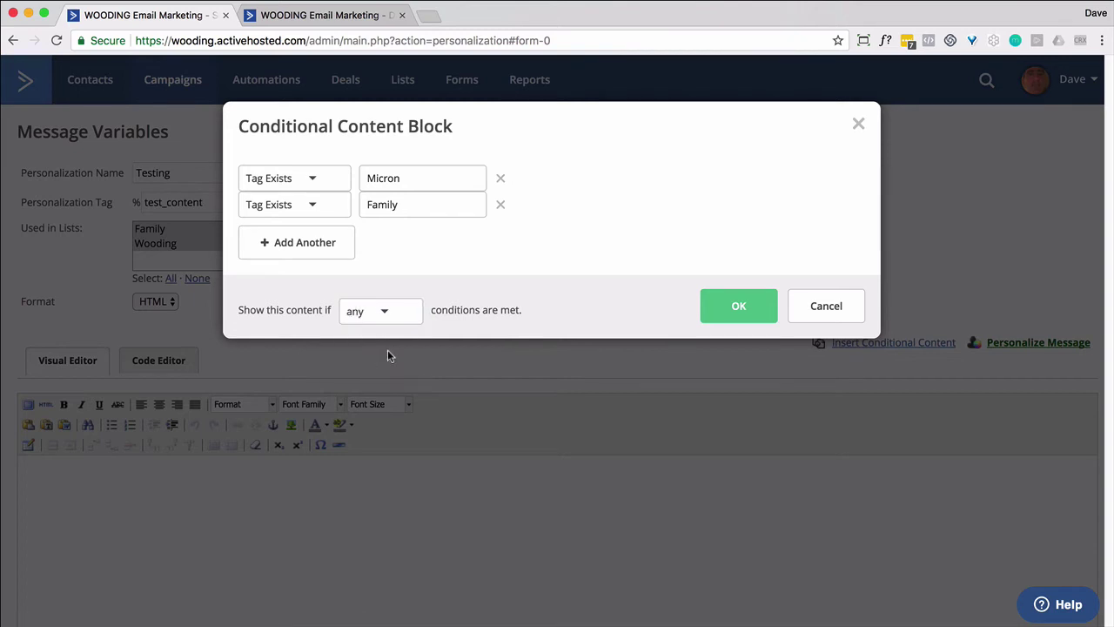
left_click(719, 322)
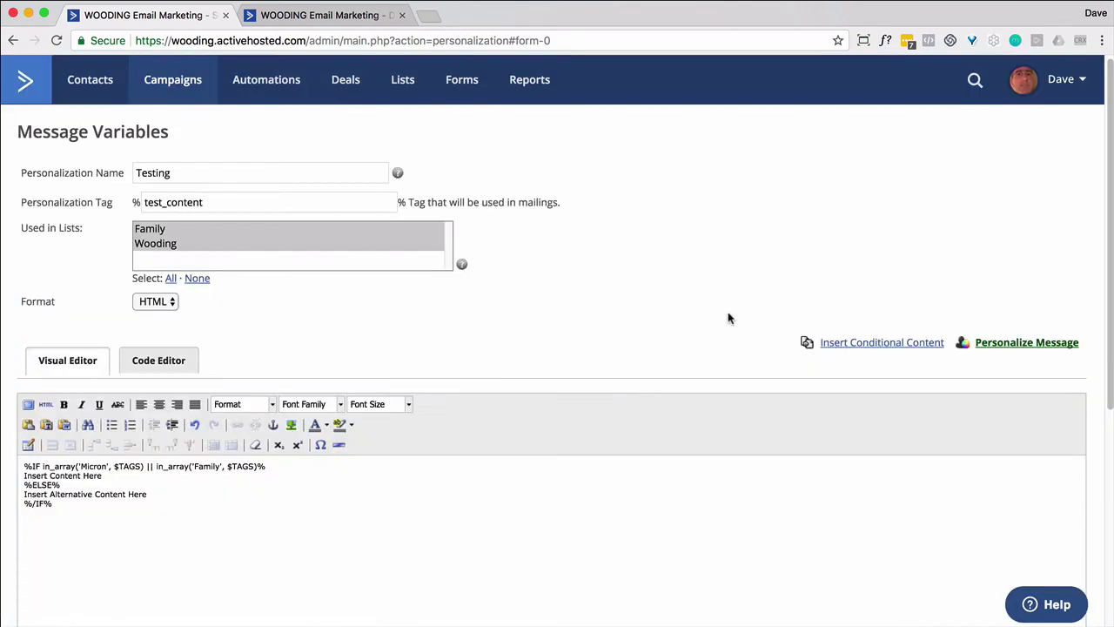
Replace the block's main placeholder line with "You have a special tag" and the alternative placeholder line with "Don't do this".
double_click(85, 476)
triple_click(84, 476)
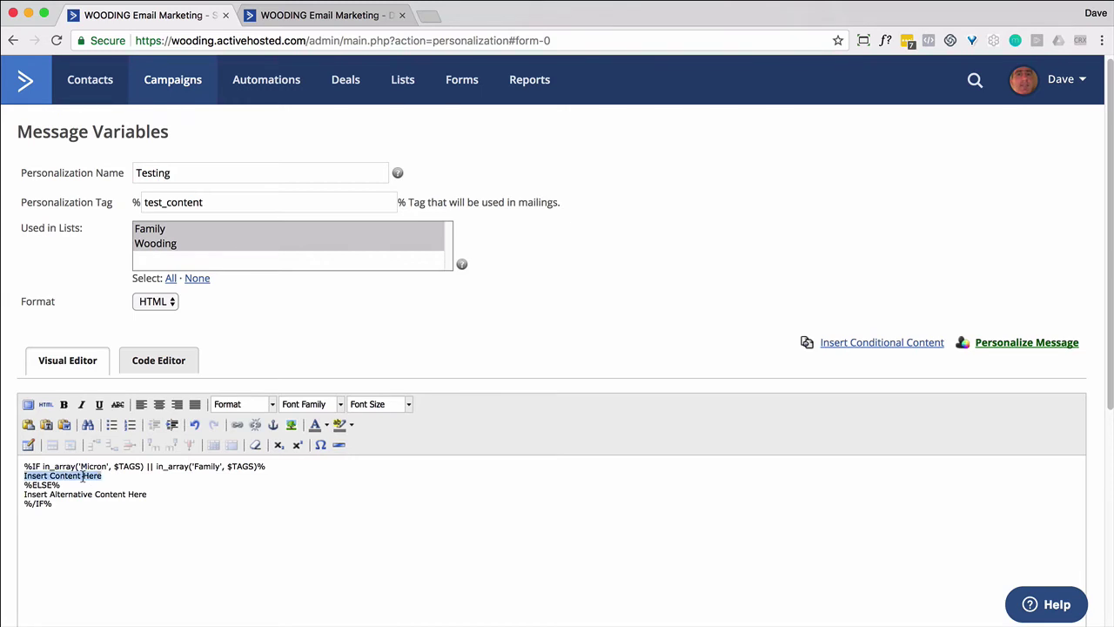
type("You have a ")
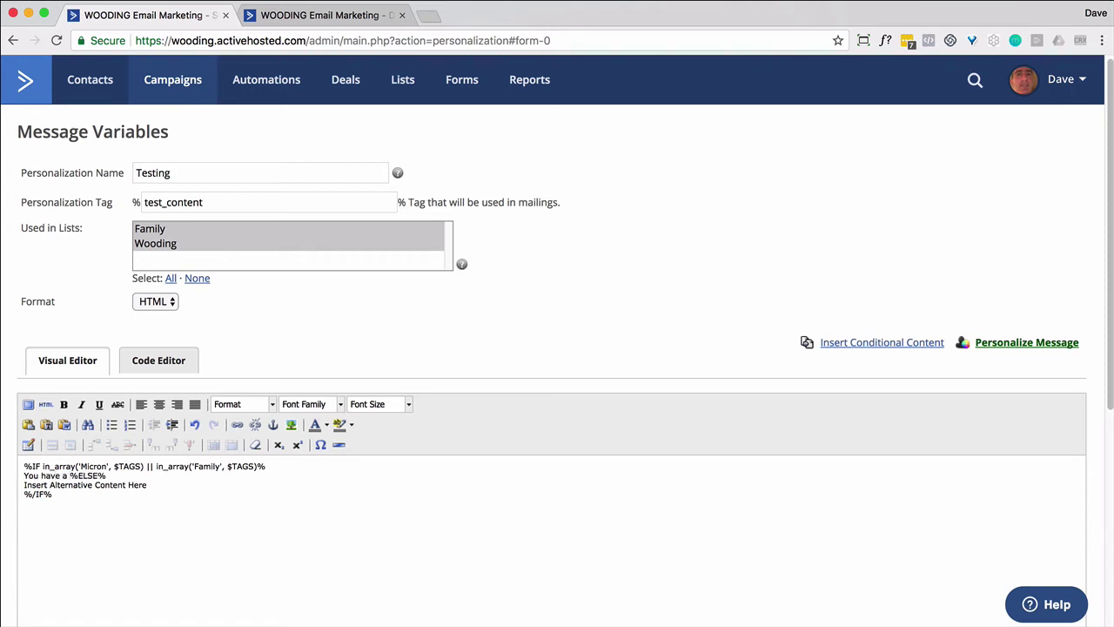
type("special tag")
key("Return")
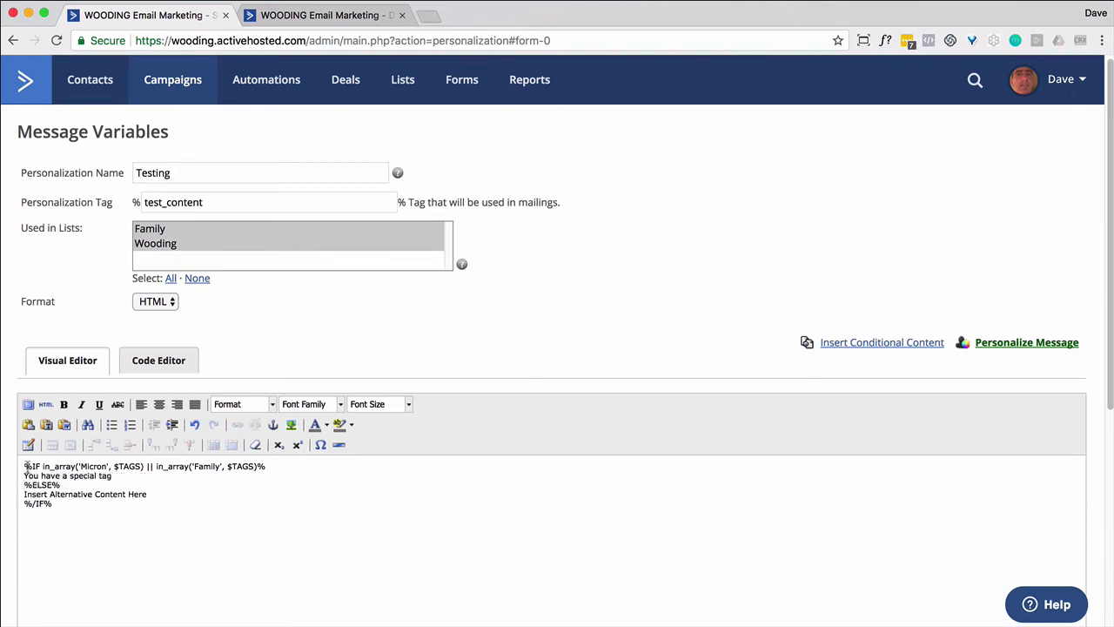
triple_click(66, 494)
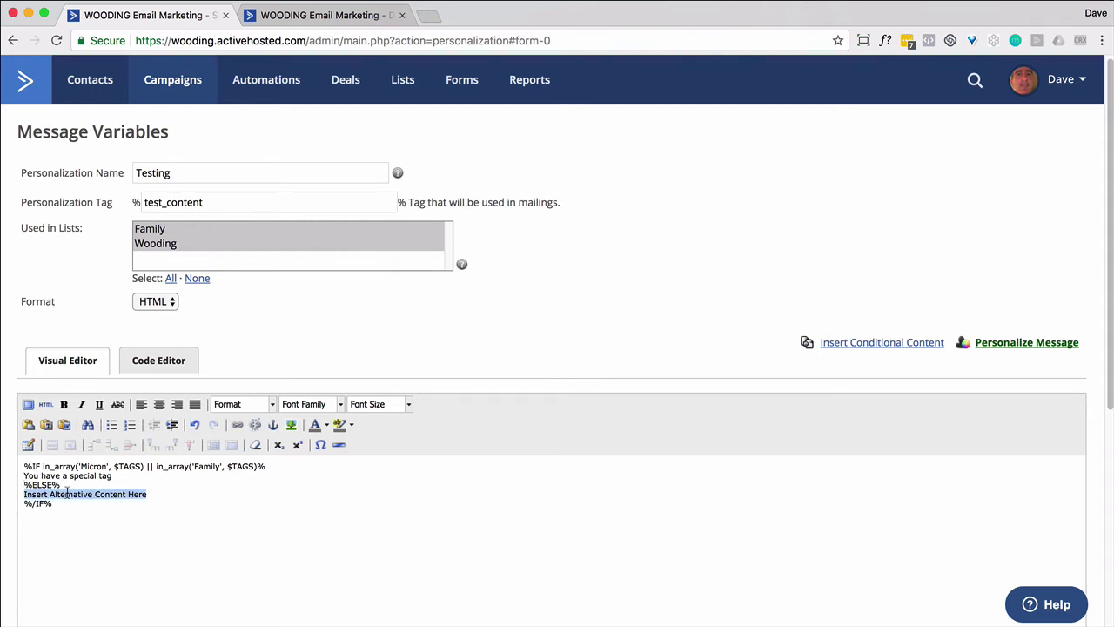
type("Don't do this")
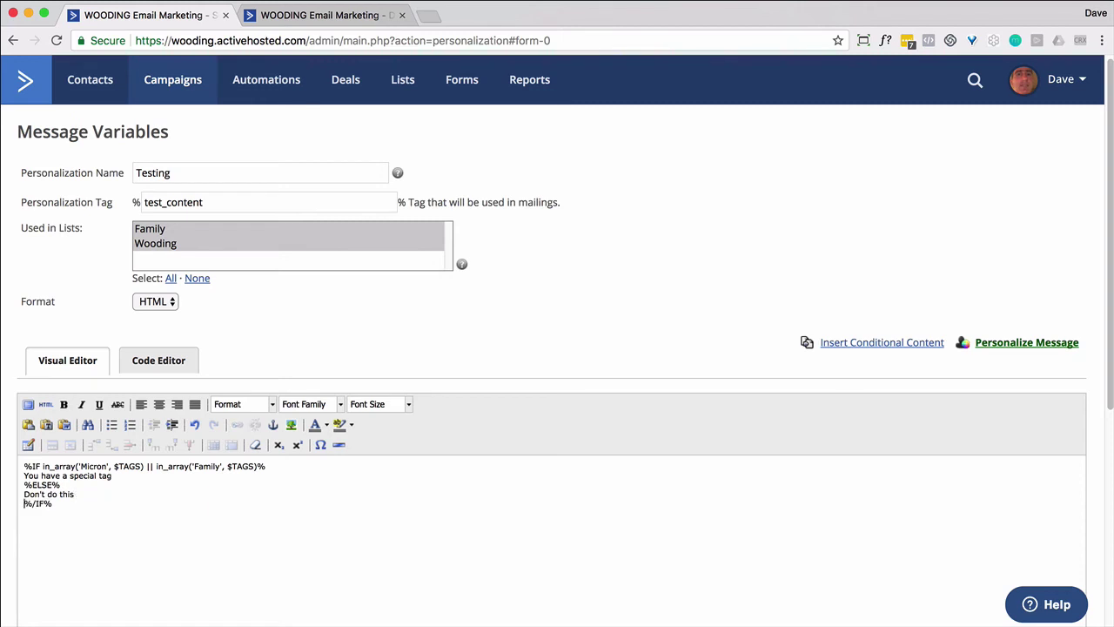
Delete the entire conditional content block from the message body.
left_click_drag(60, 505, 21, 464)
key("BackSpace")
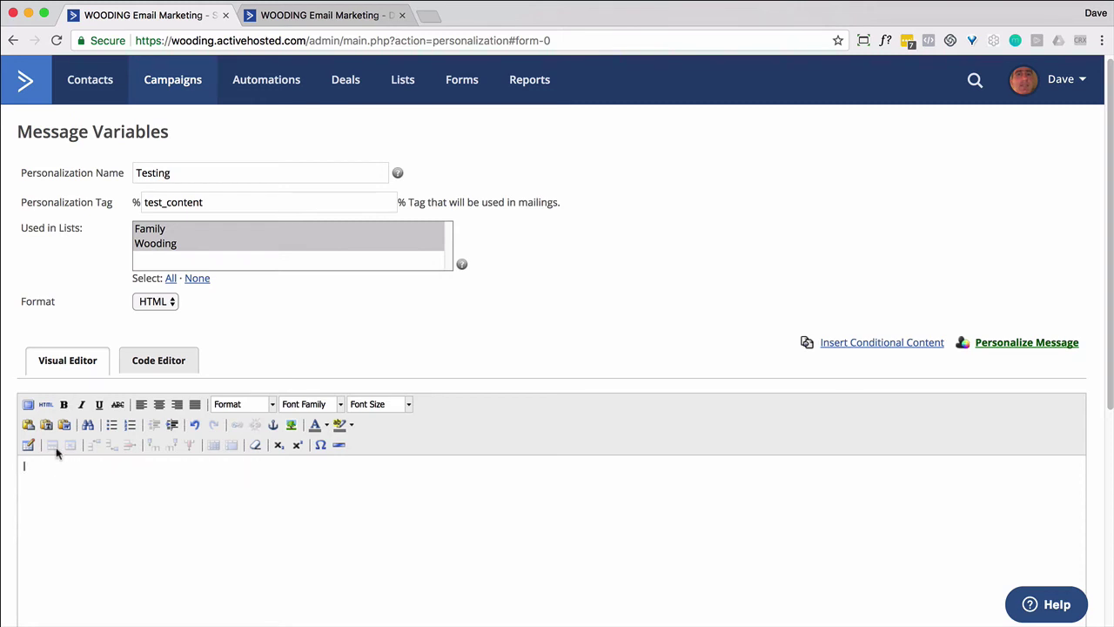
Insert the contact personalization fields Full Name, Phone Number and Organization into the message body.
left_click(1028, 343)
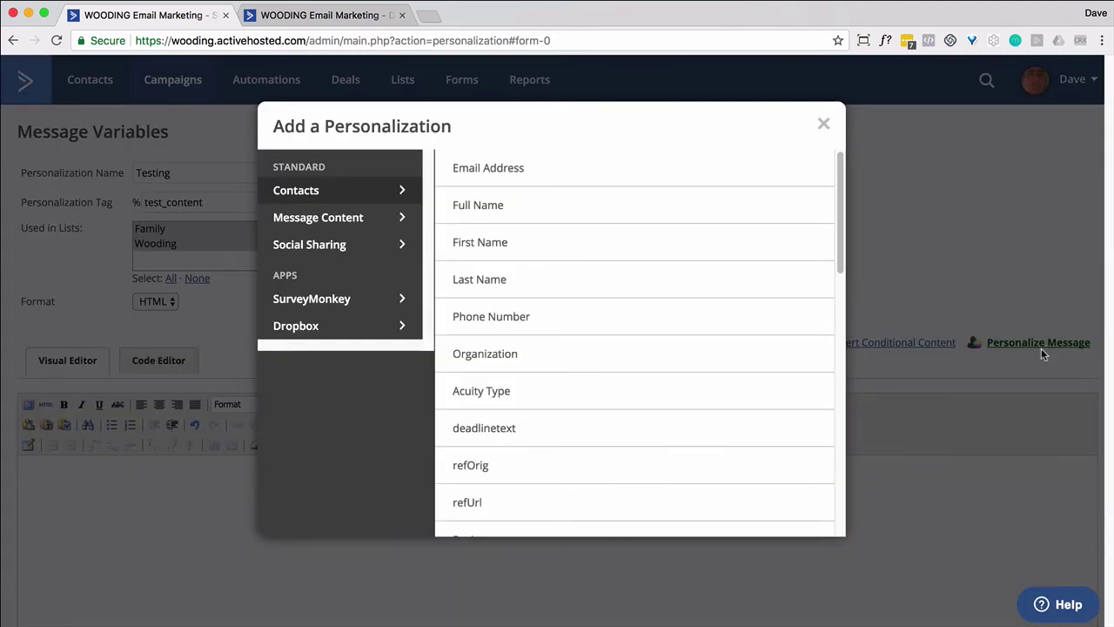
left_click(514, 212)
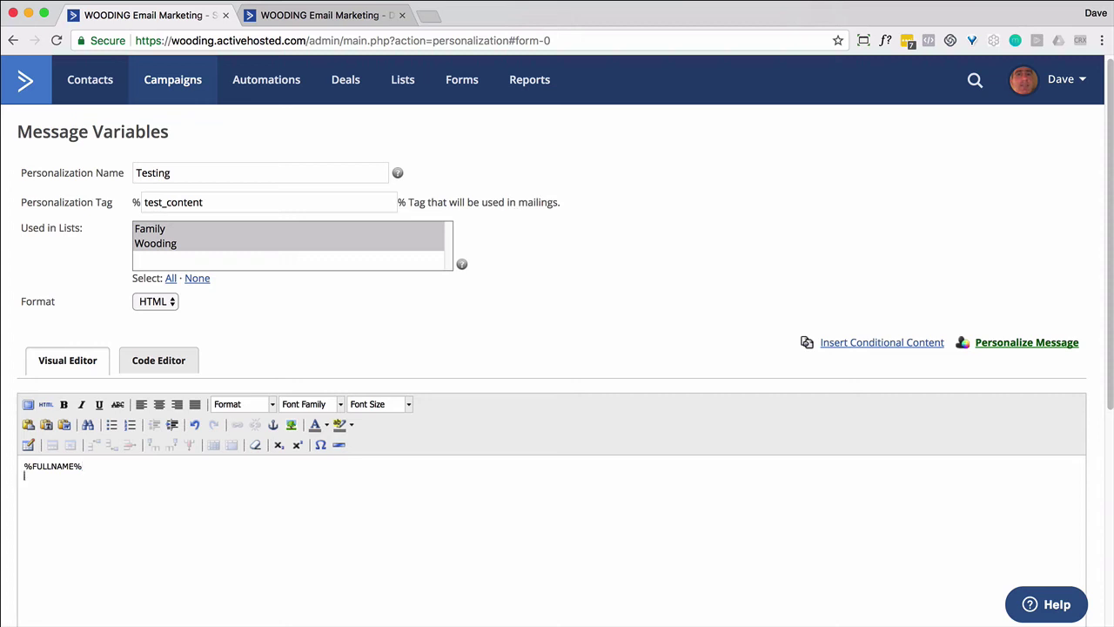
left_click(1006, 344)
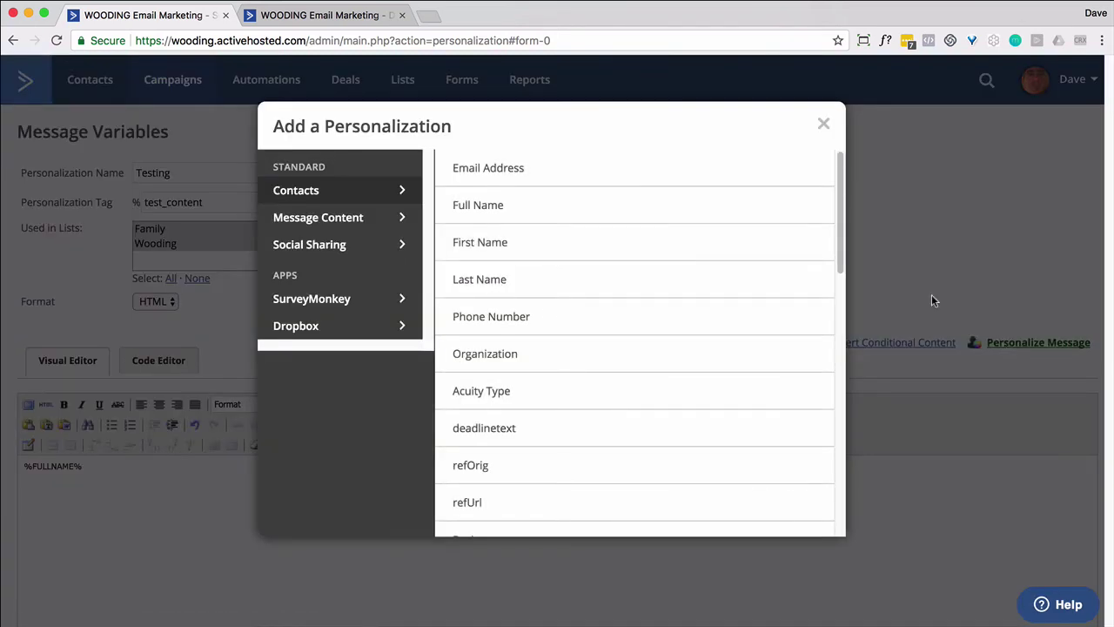
left_click(532, 315)
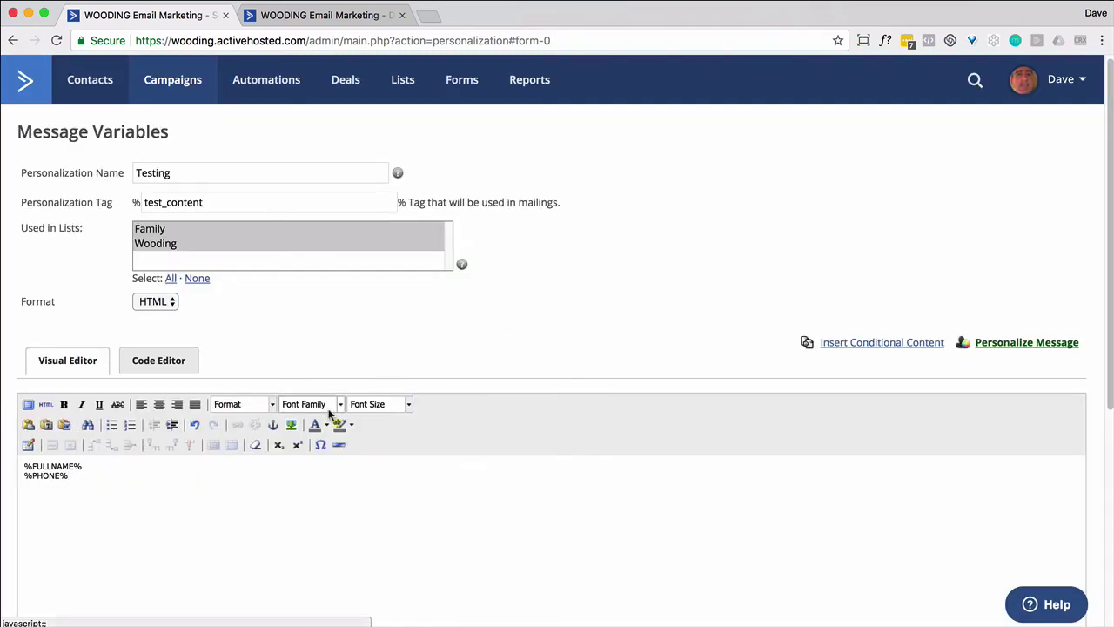
left_click(992, 343)
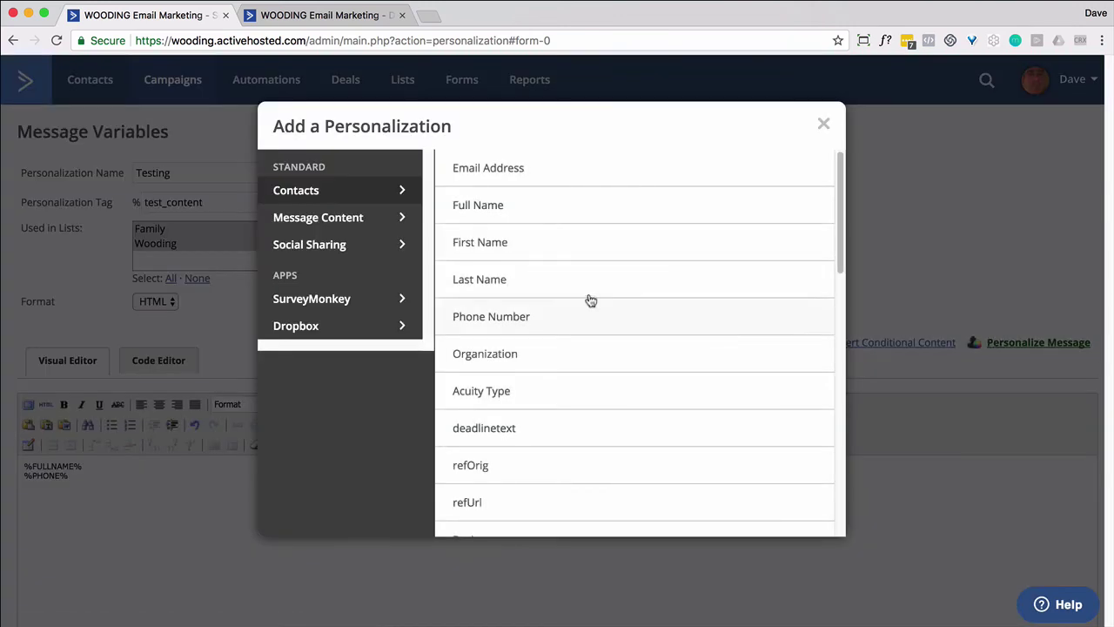
left_click(519, 352)
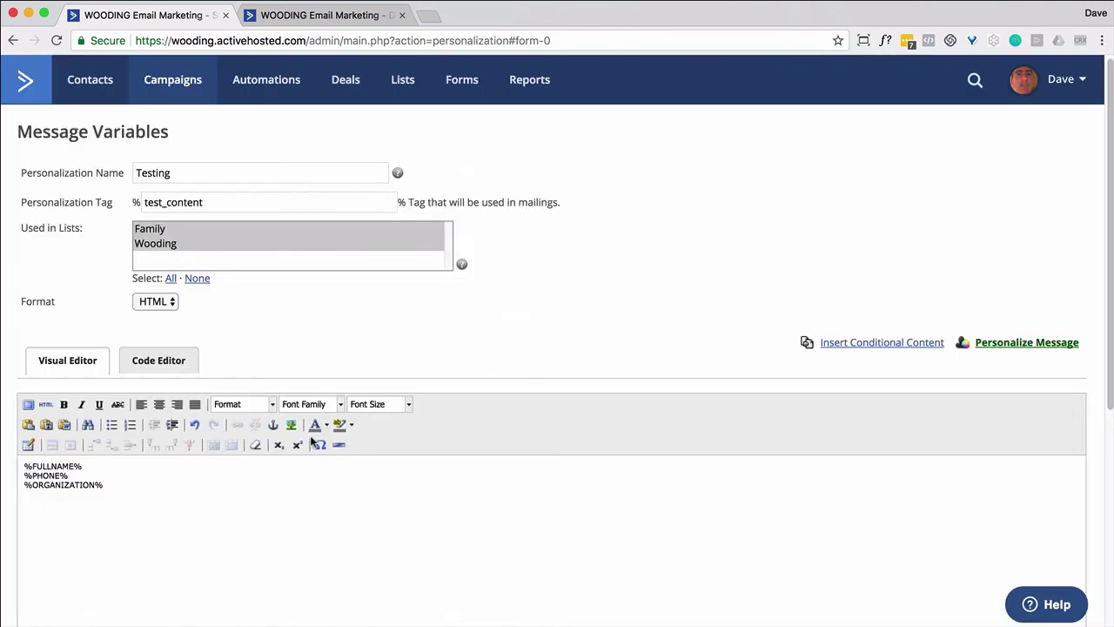
Add the line "And whatever else" below the personalization fields and make the word "else" bold.
type("And whatever else")
double_click(87, 494)
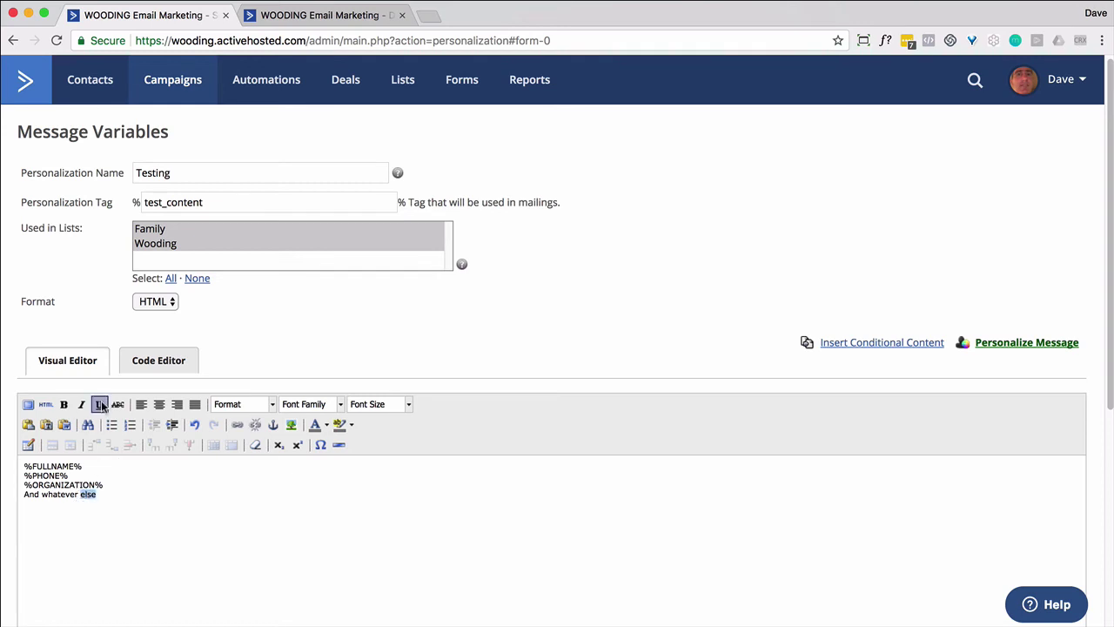
left_click(63, 404)
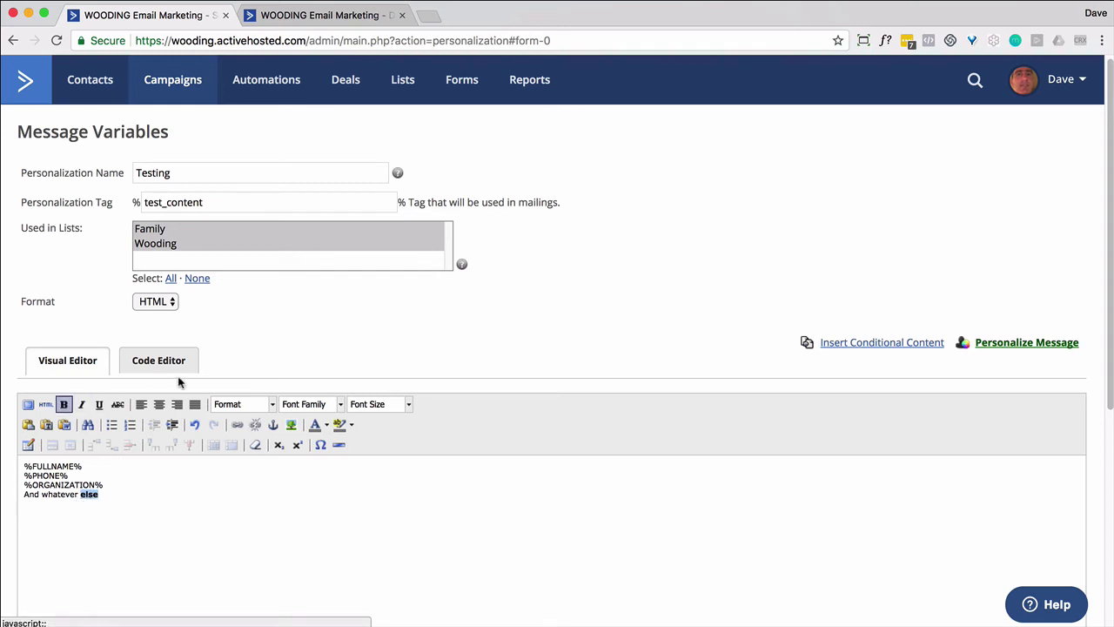
Check the HTML code of the message body, return to the visual view and save the new message variable.
left_click(169, 361)
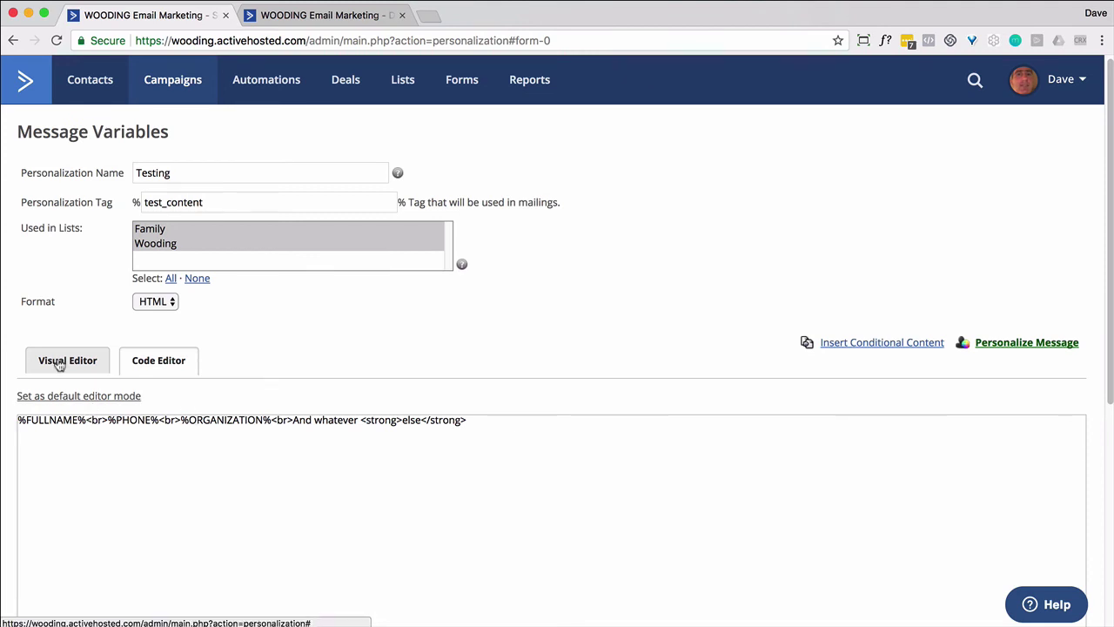
left_click(59, 362)
scroll(239, 443, "down", 5)
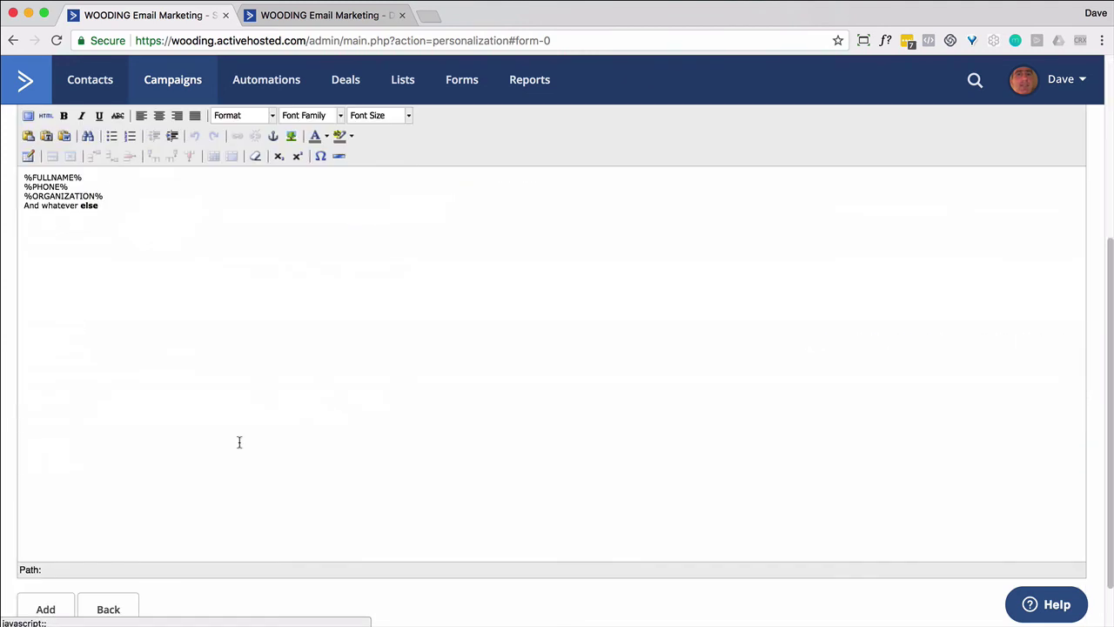
left_click(49, 609)
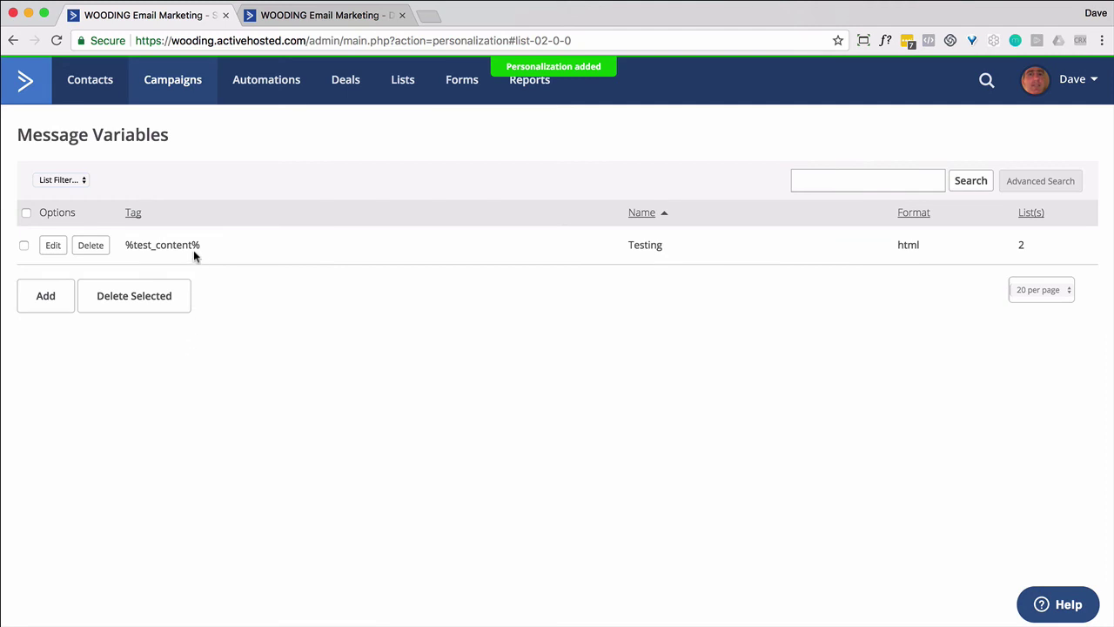
Copy the tag %test_content% from the message variables list.
left_click_drag(201, 247, 121, 249)
key("ctrl+c")
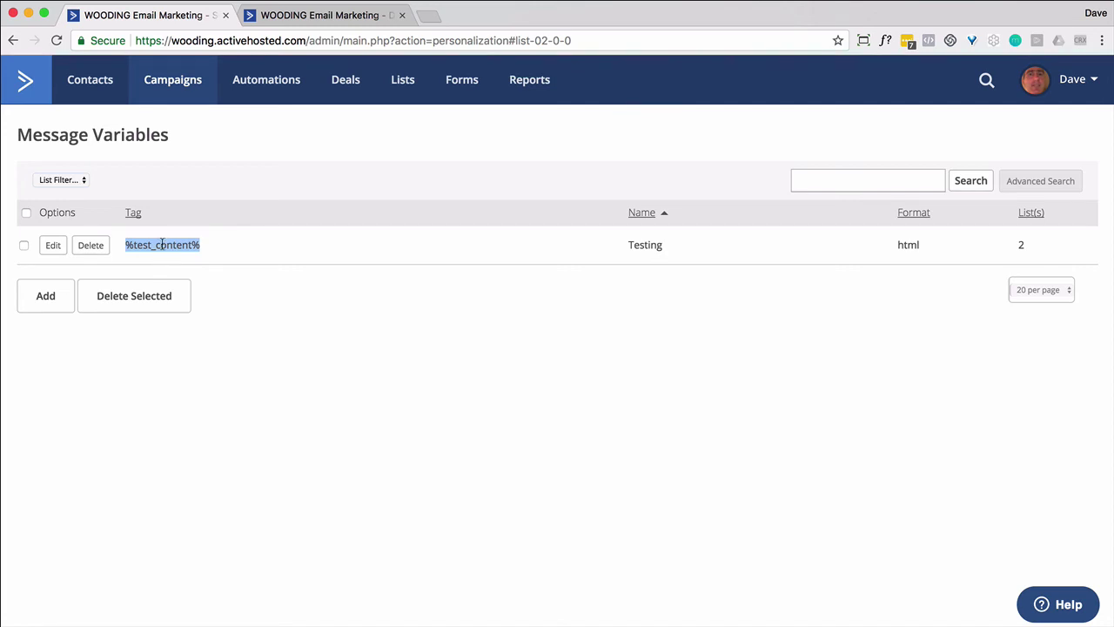
Switch to the campaign's email designer and bring up the content blocks that can be inserted.
left_click(312, 17)
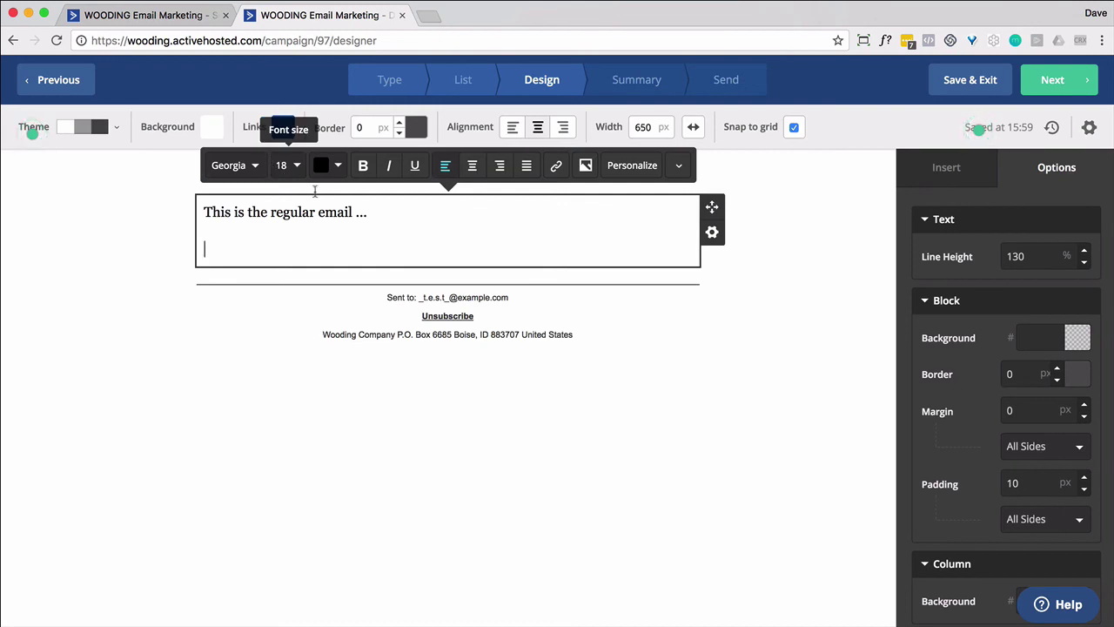
left_click(747, 298)
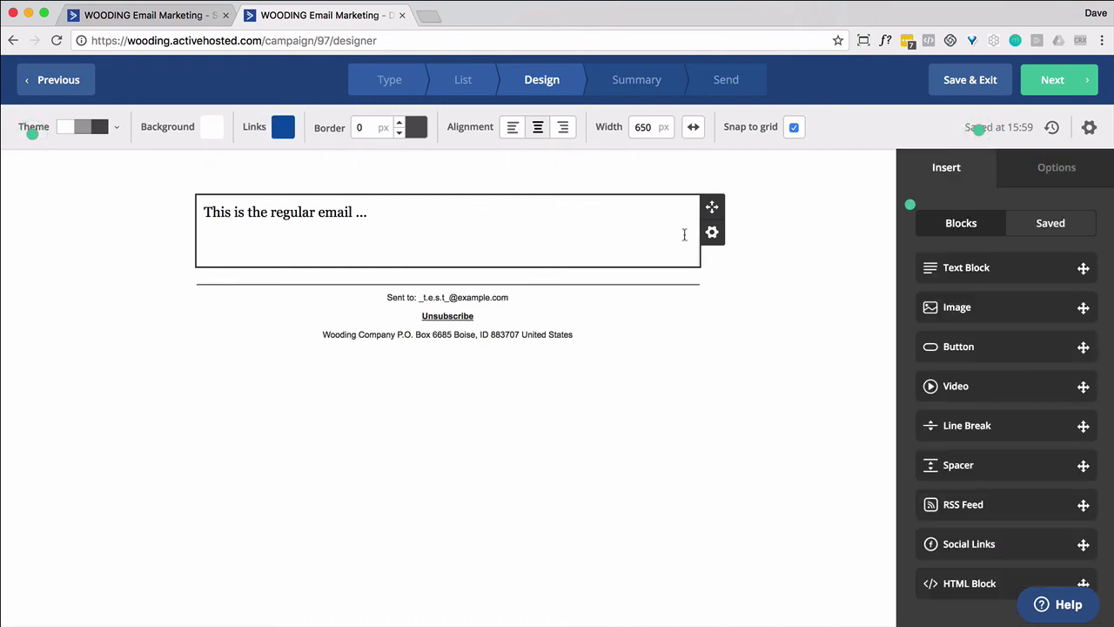
left_click(956, 268)
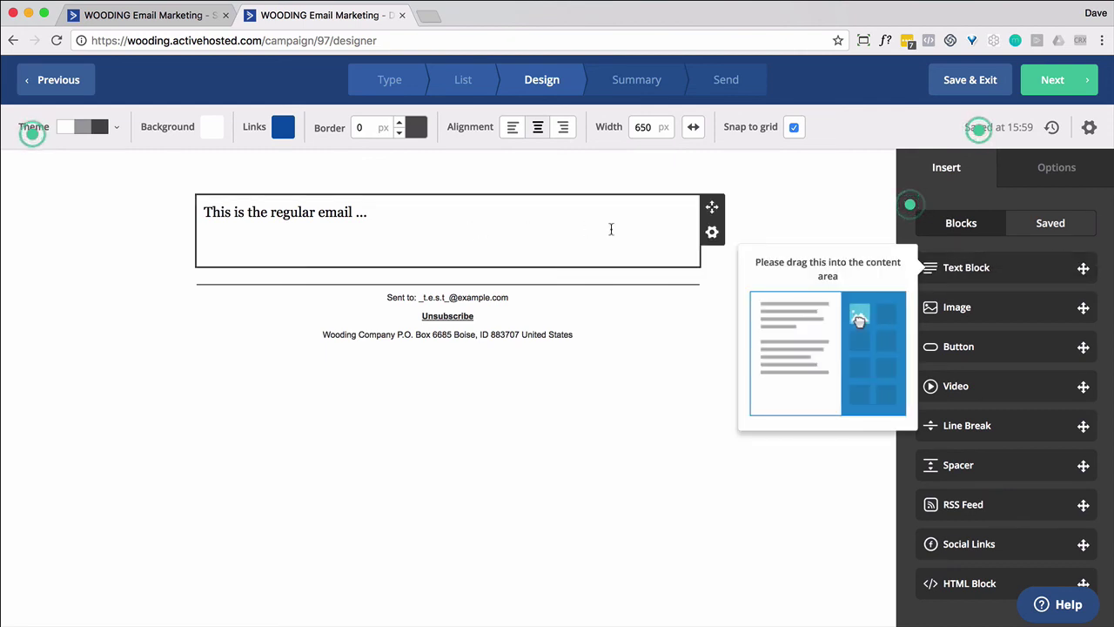
Try out a conditional rule on the email's text block with Tag Exists equal to "micron", and discard it without applying.
left_click(707, 236)
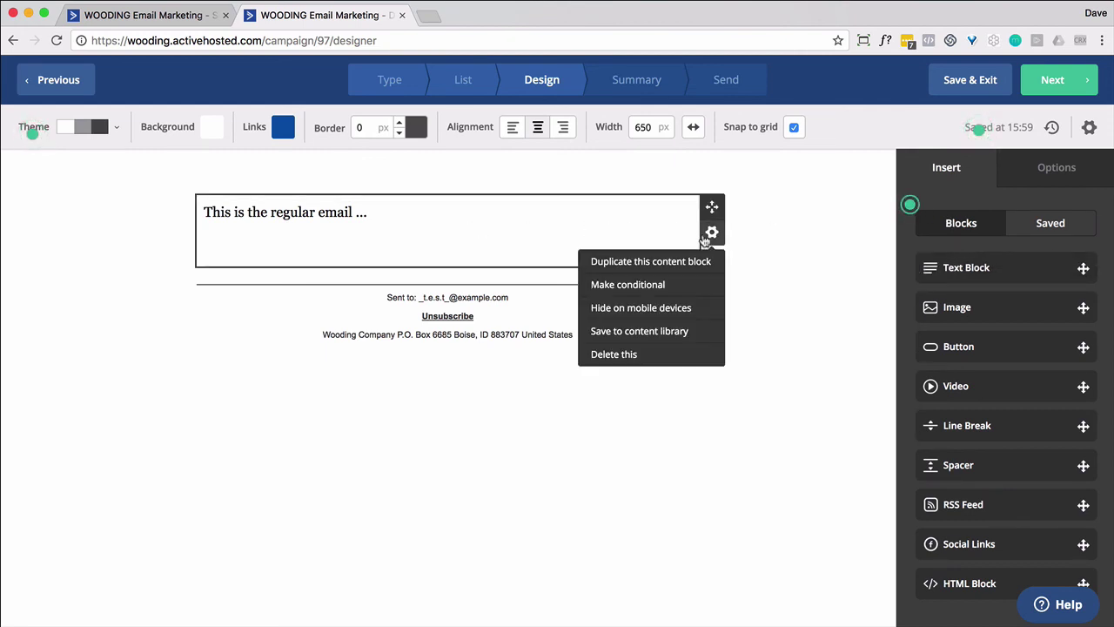
left_click(640, 284)
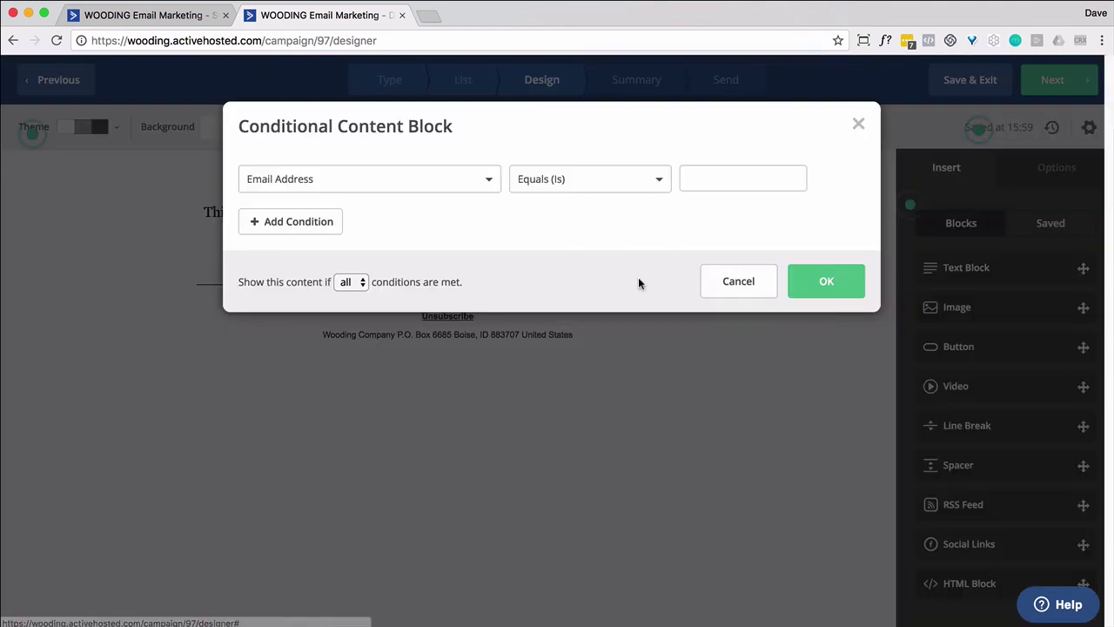
left_click(490, 182)
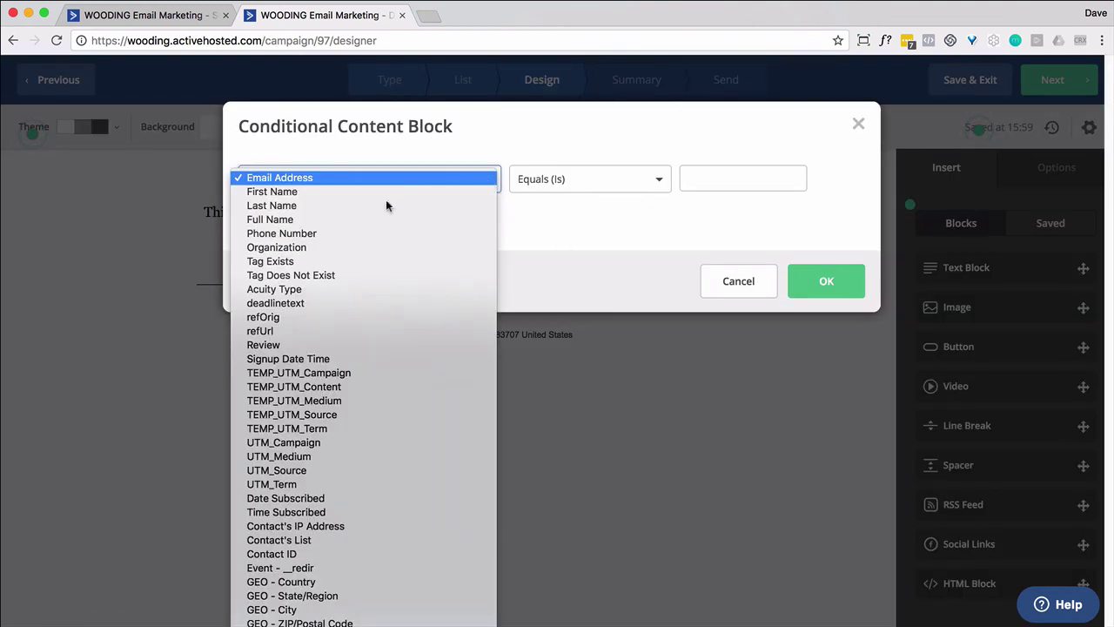
left_click(309, 263)
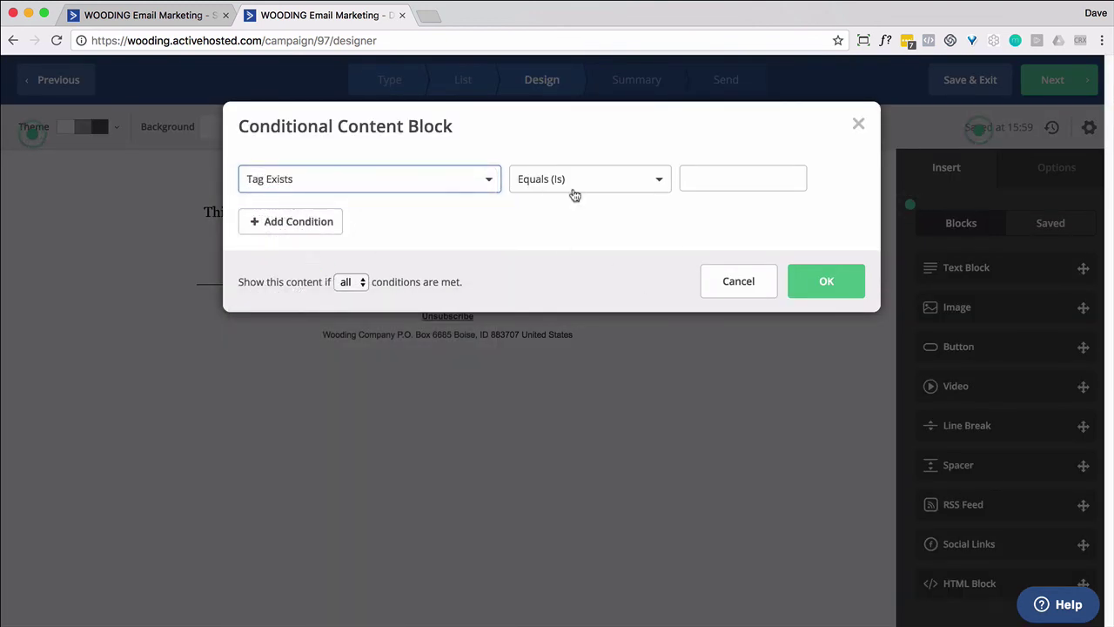
left_click(724, 179)
type("micron")
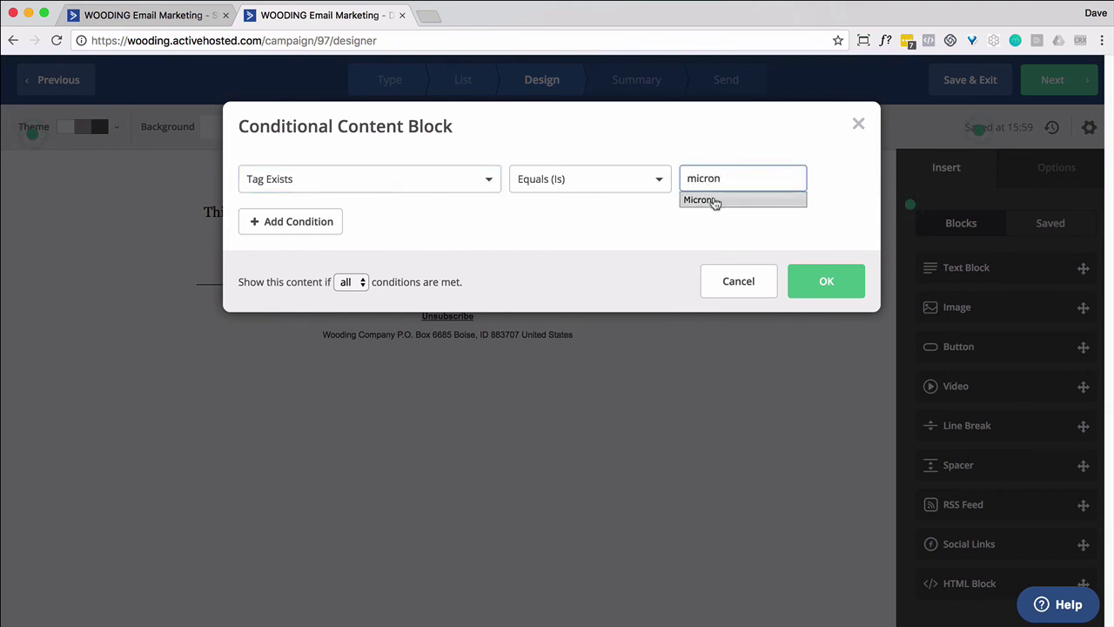
left_click(750, 263)
left_click(751, 266)
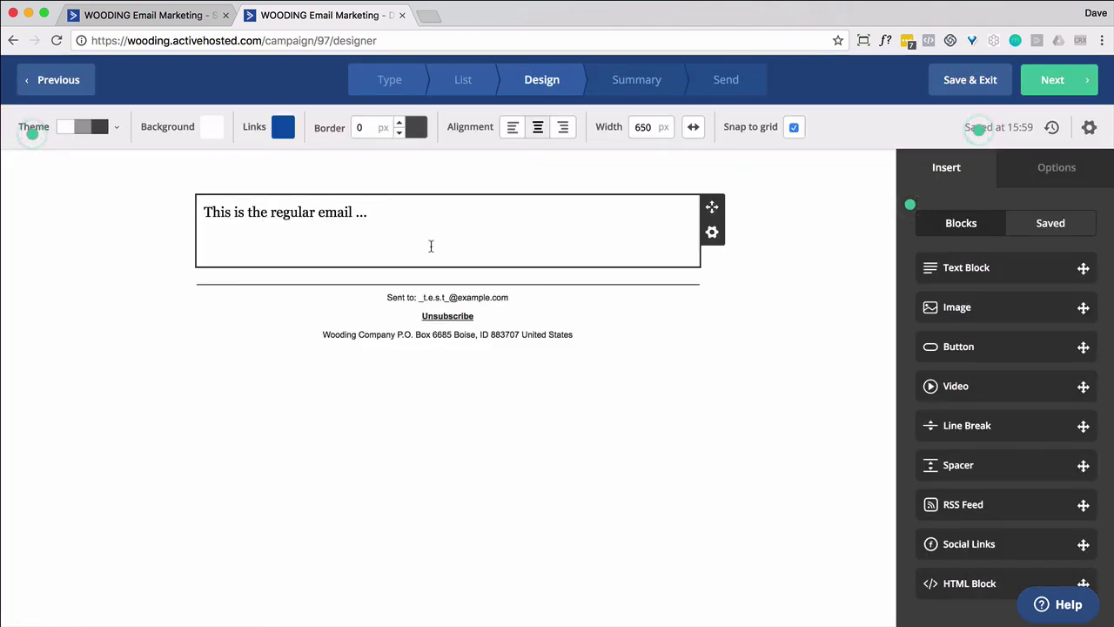
Paste the tag %test_content% below "This is the regular email ..." in the text block and remove the surplus blank lines around it.
left_click(365, 241)
key("ctrl+v")
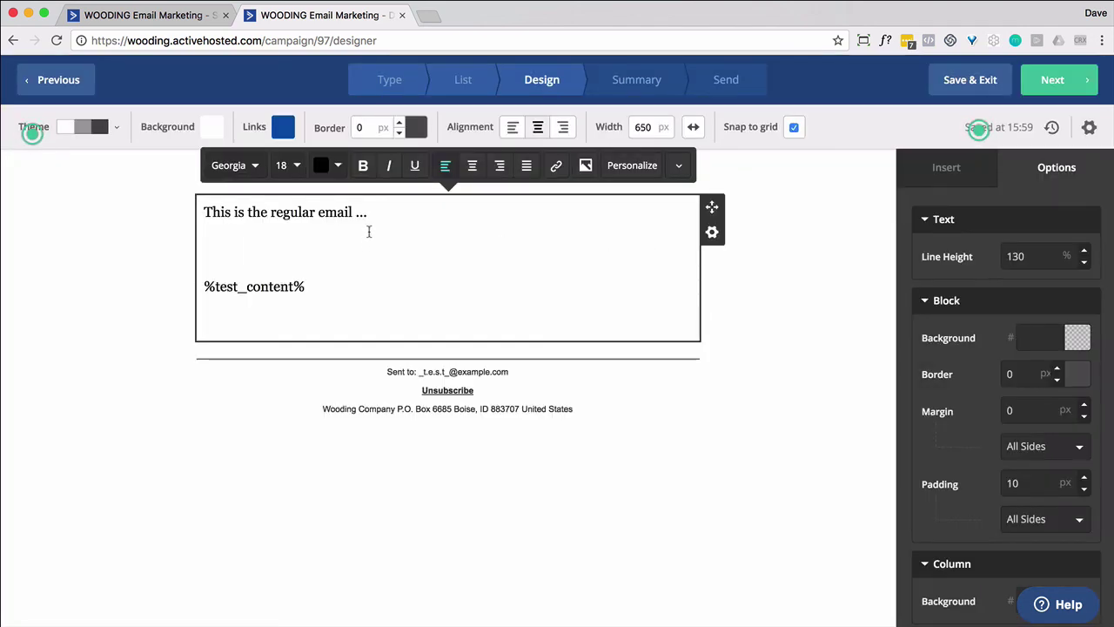
key("BackSpace")
key("BackSpace")
key("Up")
key("BackSpace")
key("BackSpace")
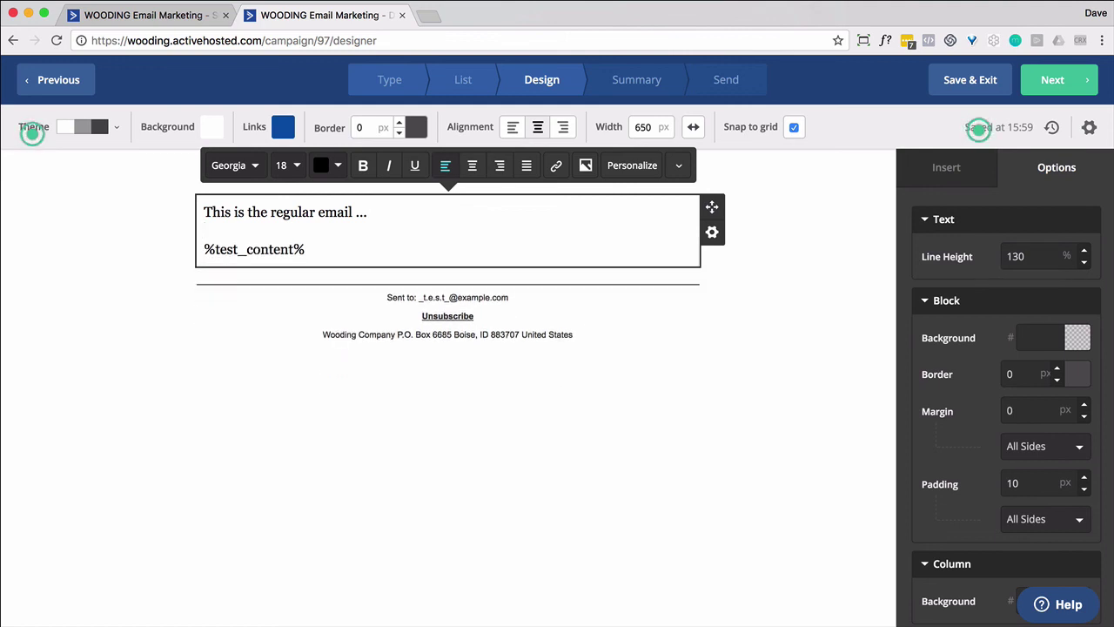